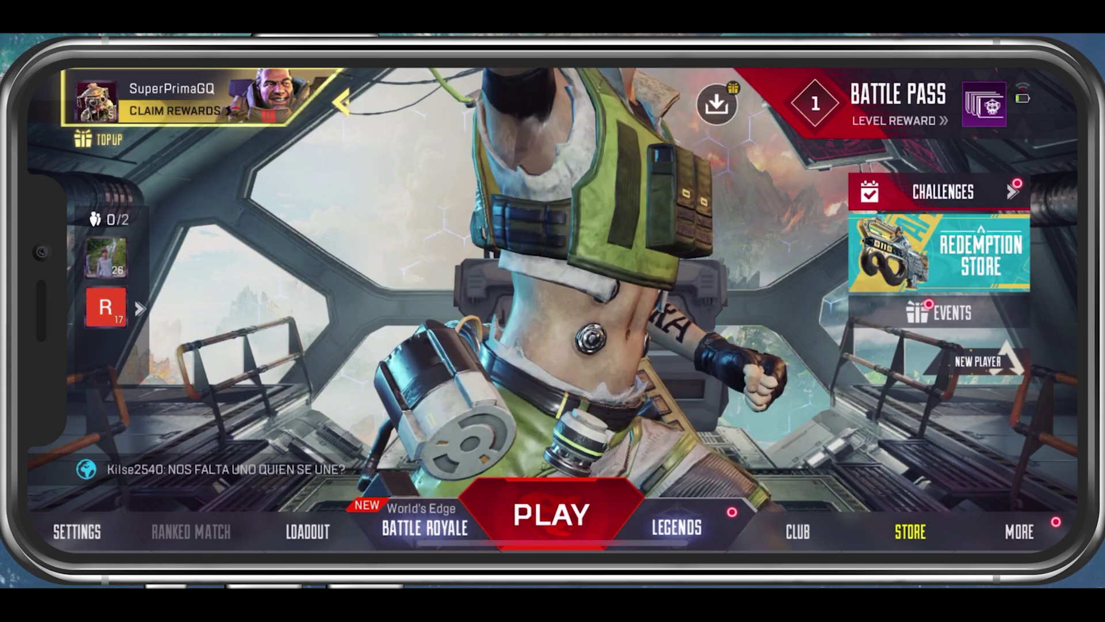
Open Apex Legends Mobile's Settings screen from the lobby's SETTINGS button
{"action": "left_click", "coordinate": [76, 531]}
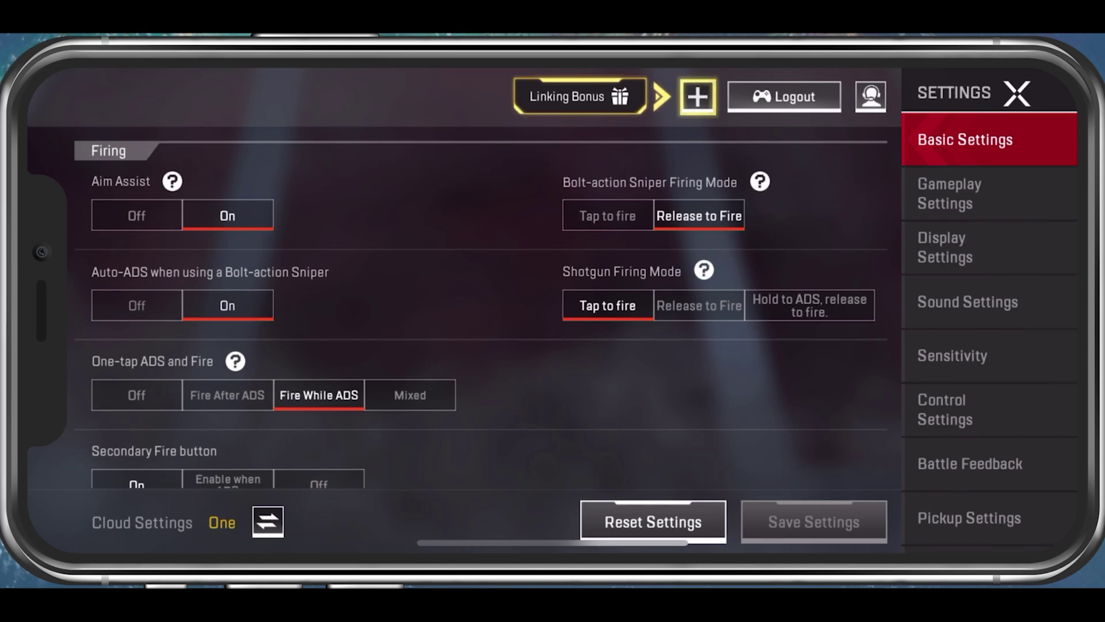
Show Display Settings, with Image Quality HD, Frame Rate High and Classic style
{"action": "left_click", "coordinate": [945, 247]}
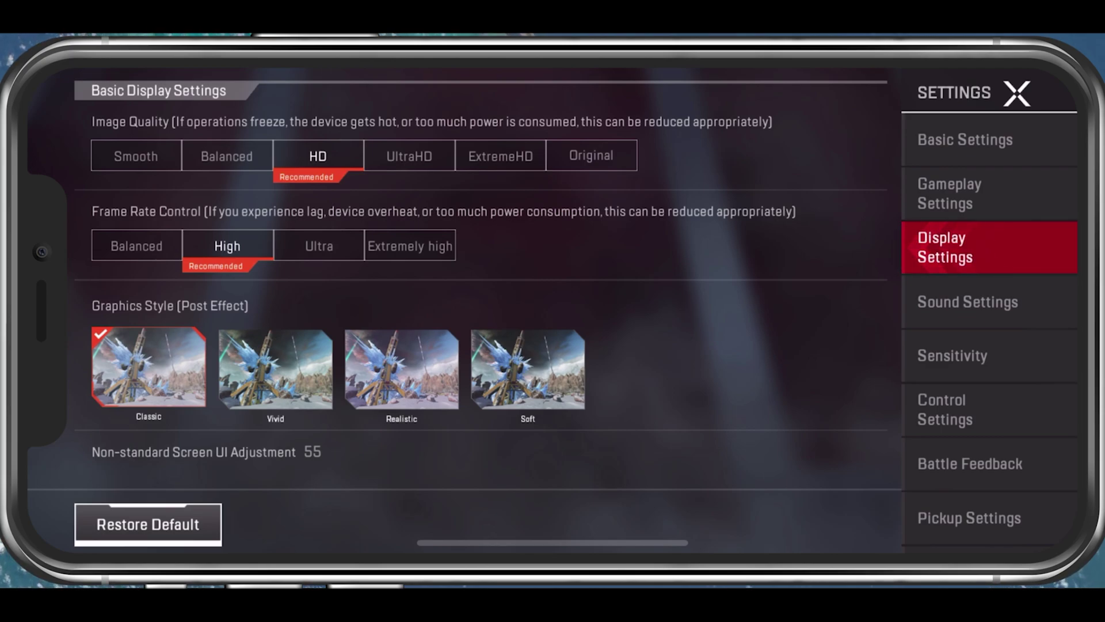
{"action": "left_click", "coordinate": [227, 156]}
{"action": "left_click", "coordinate": [136, 156]}
{"action": "left_click", "coordinate": [227, 156]}
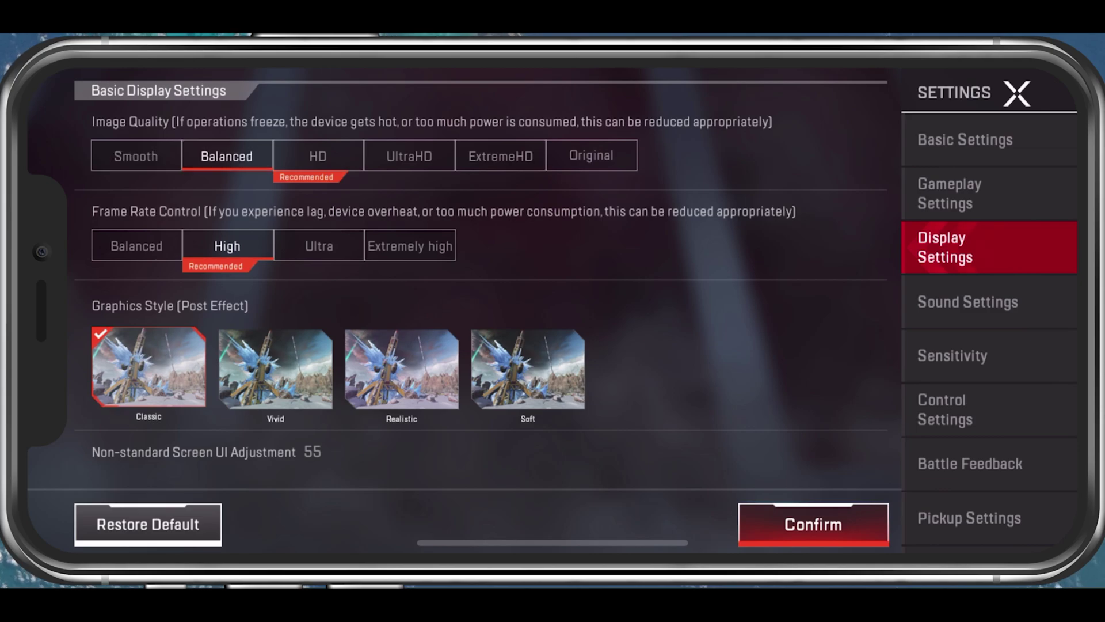
{"action": "left_click", "coordinate": [317, 156]}
{"action": "left_click", "coordinate": [410, 156]}
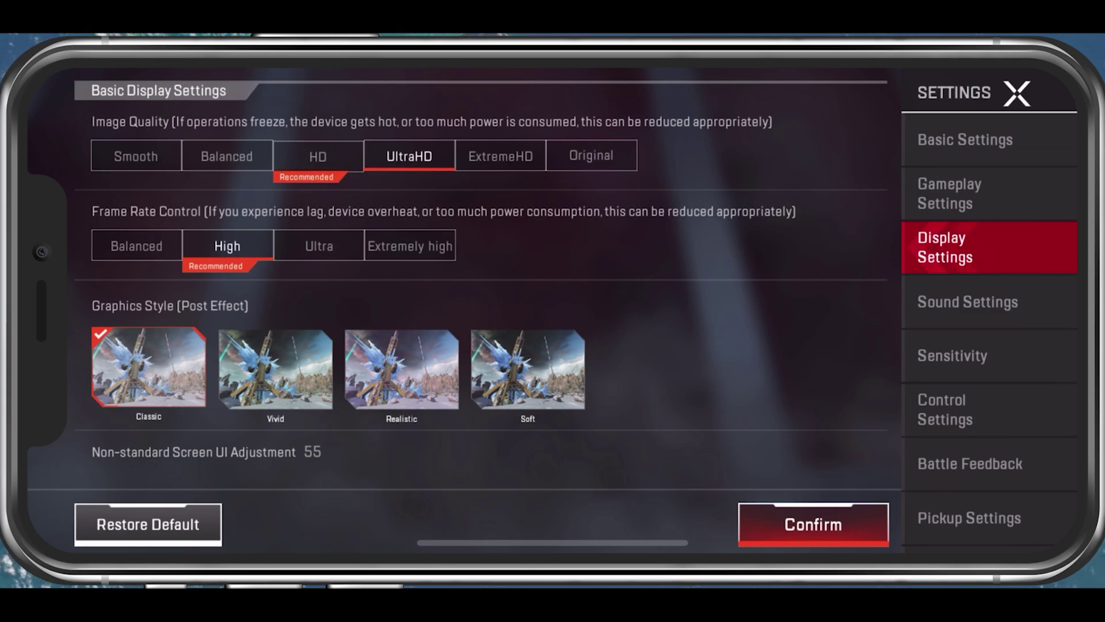
{"action": "left_click", "coordinate": [318, 156]}
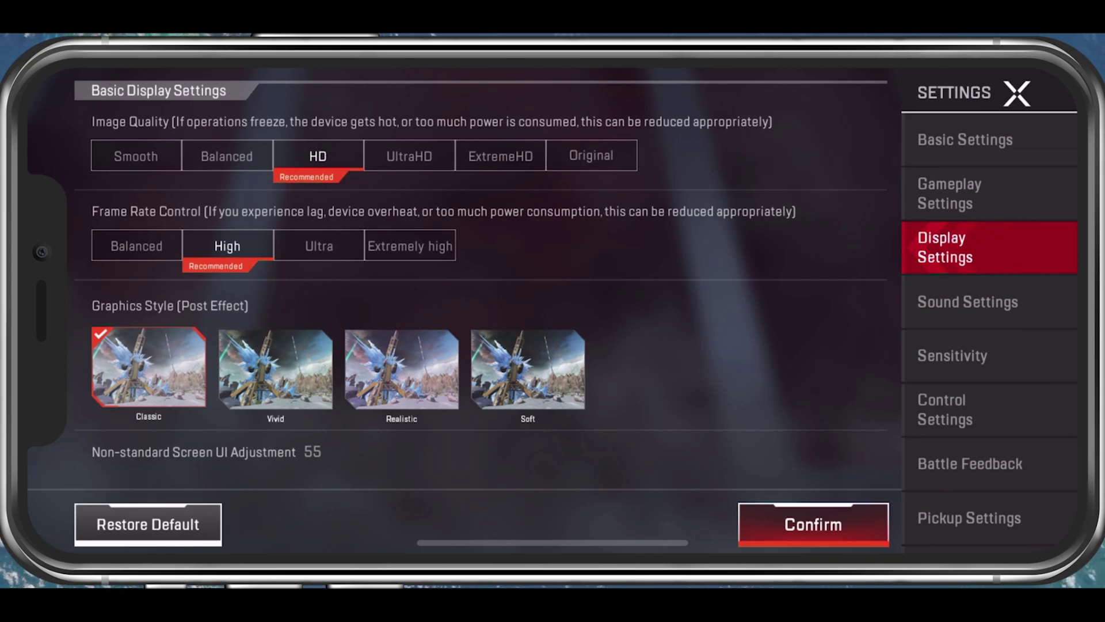
{"action": "left_click", "coordinate": [227, 156]}
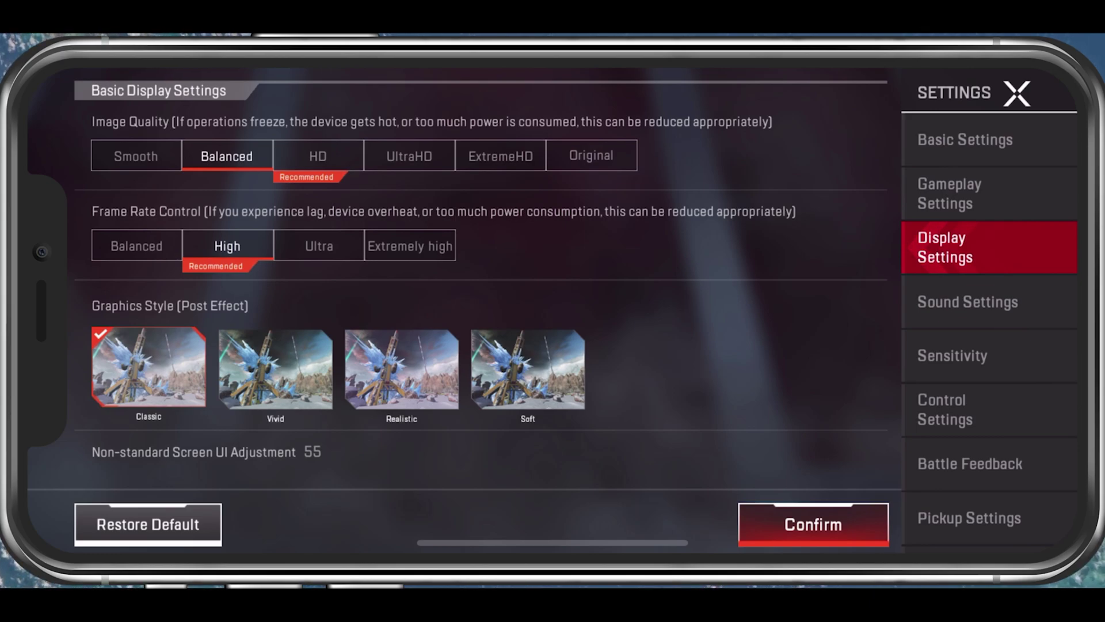
{"action": "left_click", "coordinate": [317, 156]}
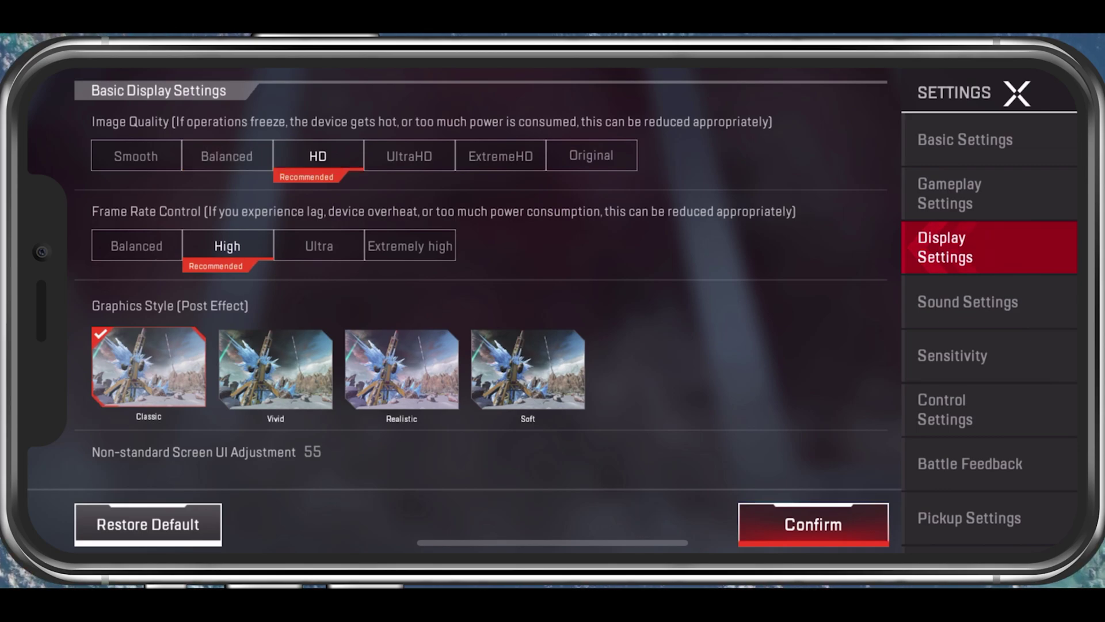
{"action": "scroll", "coordinate": [481, 276], "scroll_direction": "down", "scroll_amount": 3}
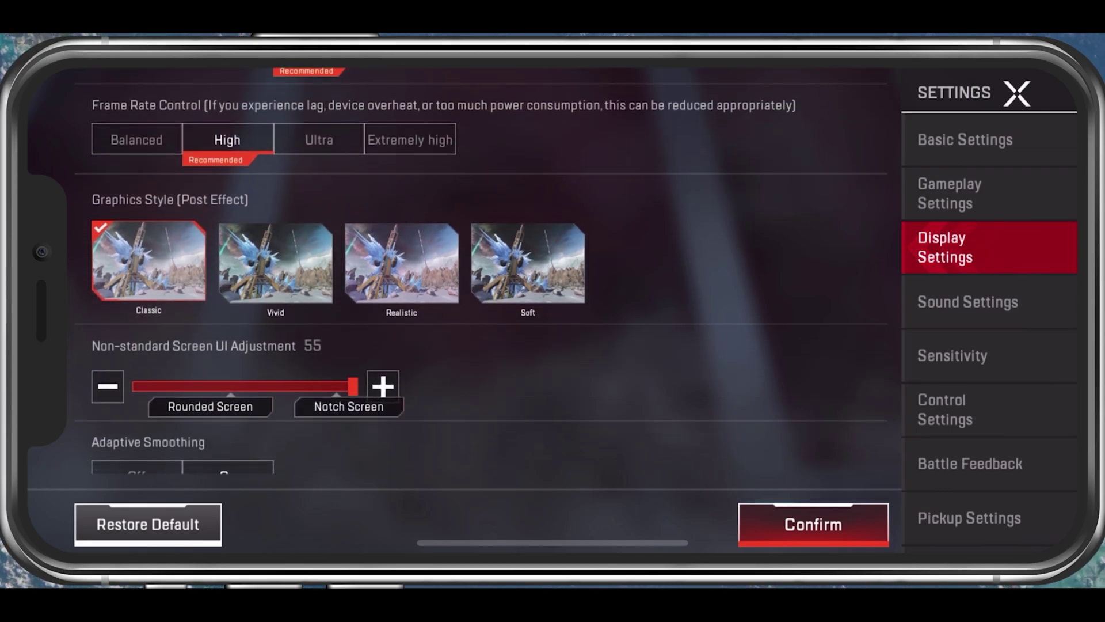
{"action": "scroll", "coordinate": [481, 271], "scroll_direction": "down", "scroll_amount": 1}
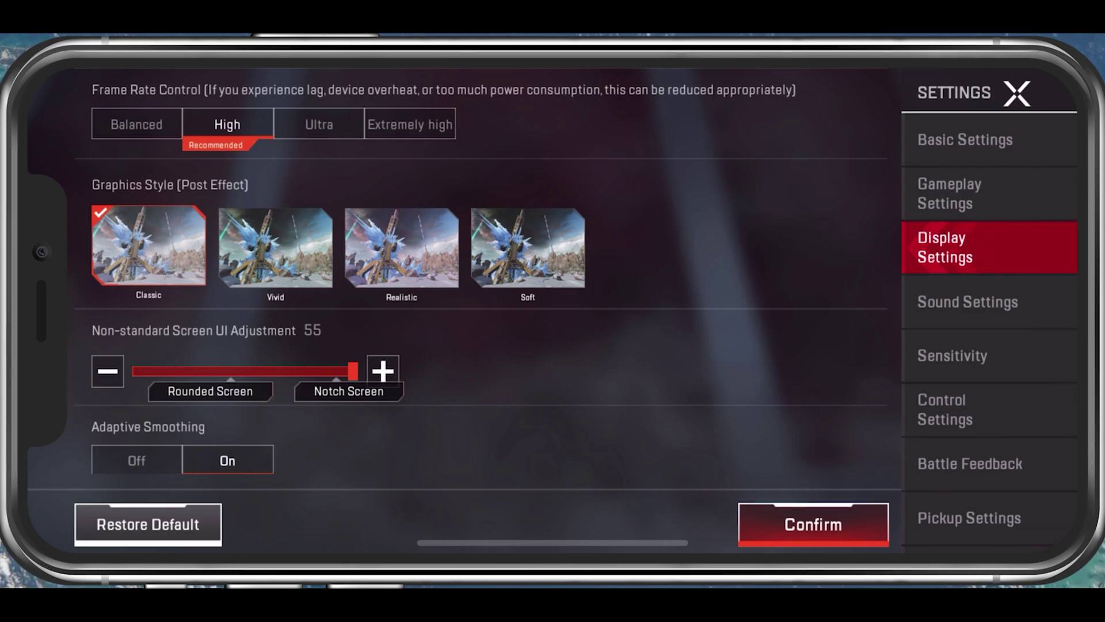
{"action": "left_click", "coordinate": [137, 124]}
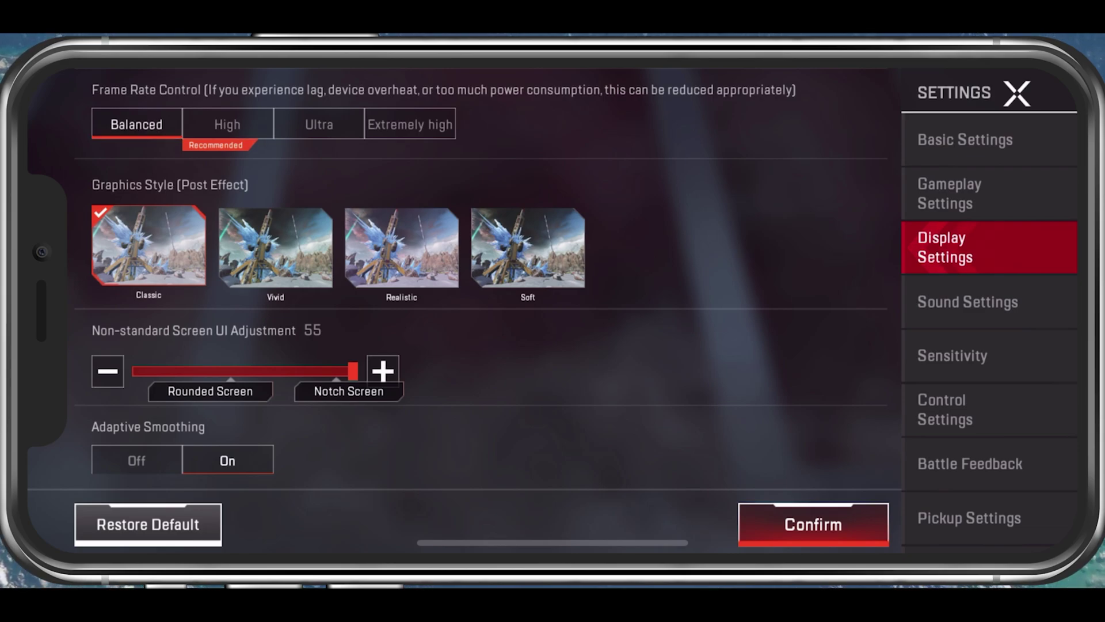
{"action": "left_click", "coordinate": [227, 124]}
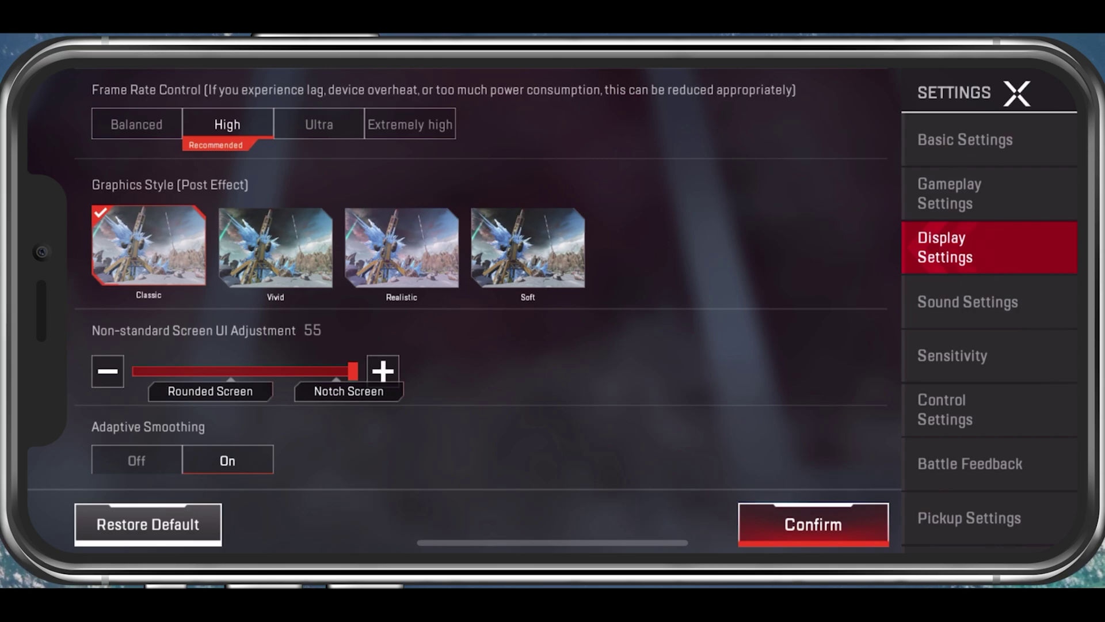
{"action": "left_click", "coordinate": [275, 247]}
{"action": "left_click", "coordinate": [402, 248]}
{"action": "left_click", "coordinate": [528, 248]}
{"action": "left_click", "coordinate": [148, 245]}
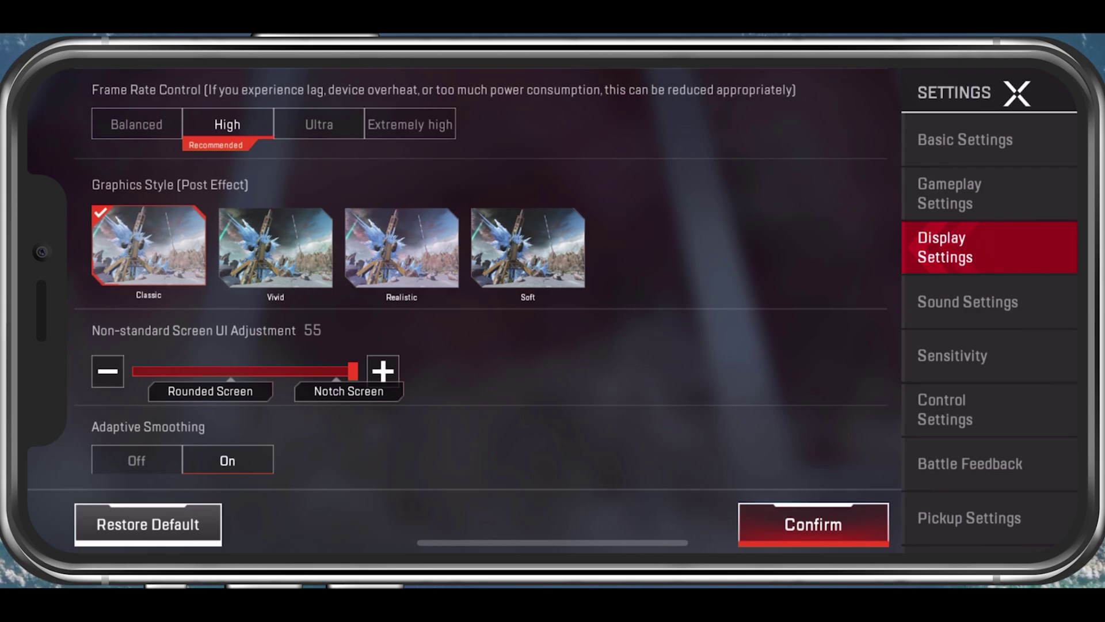
{"action": "scroll", "coordinate": [481, 271], "scroll_direction": "down", "scroll_amount": 2}
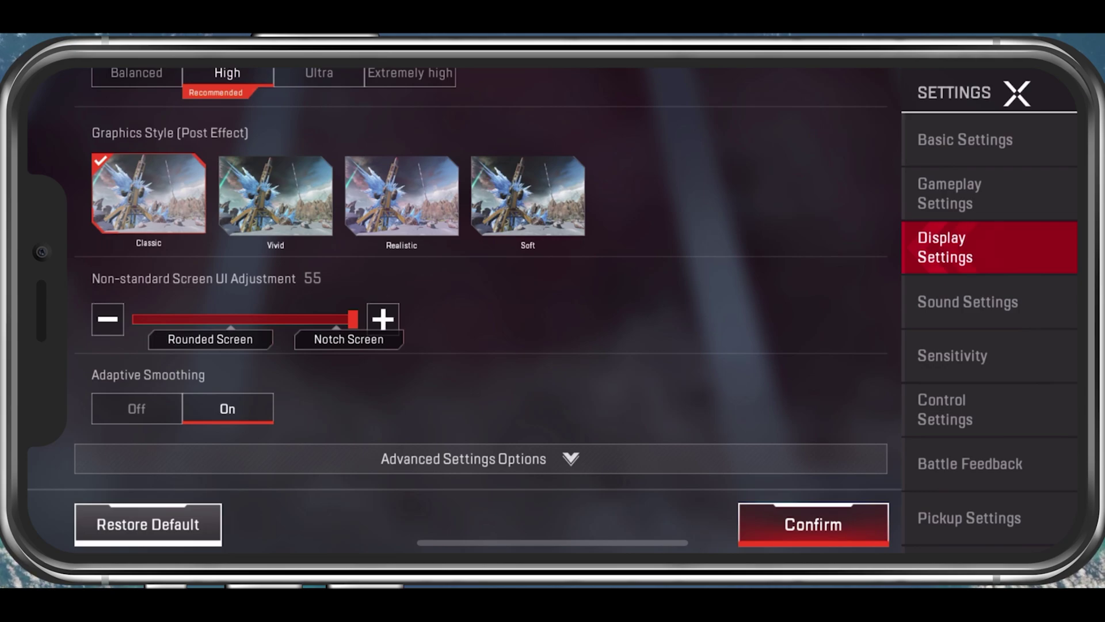
In Advanced Settings keep the screen UI at 55, turn off Adaptive Smoothing and confirm
{"action": "left_click", "coordinate": [463, 458]}
{"action": "left_click_drag", "start_coordinate": [352, 144], "coordinate": [353, 144]}
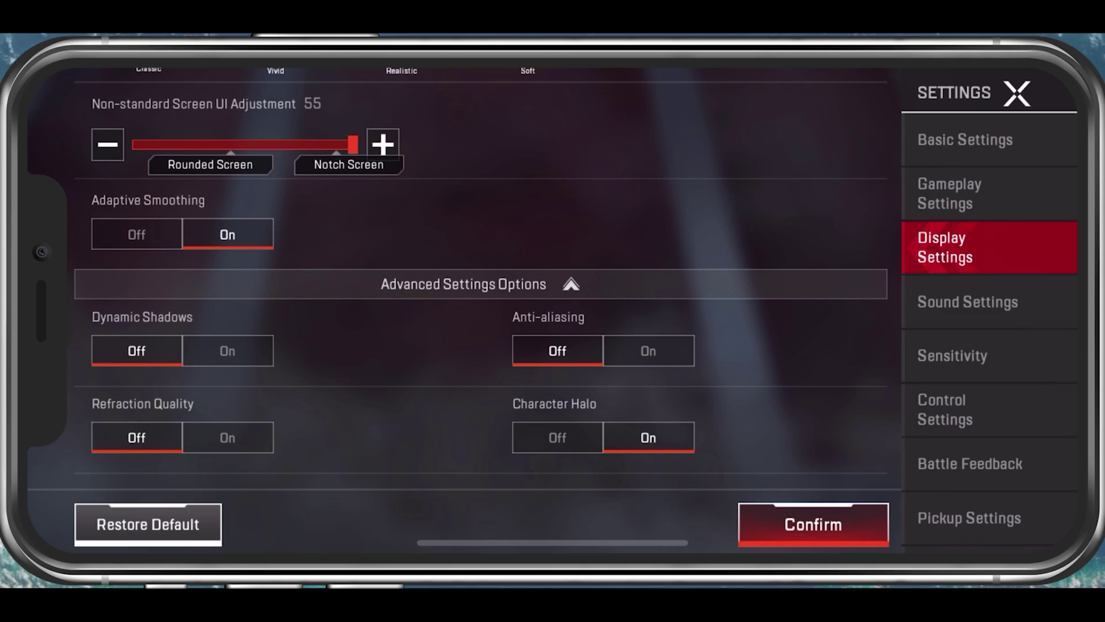
{"action": "mouse_move", "coordinate": [352, 144]}
{"action": "left_mouse_down"}
{"action": "mouse_move", "coordinate": [237, 144]}
{"action": "mouse_move", "coordinate": [352, 144]}
{"action": "left_mouse_up"}
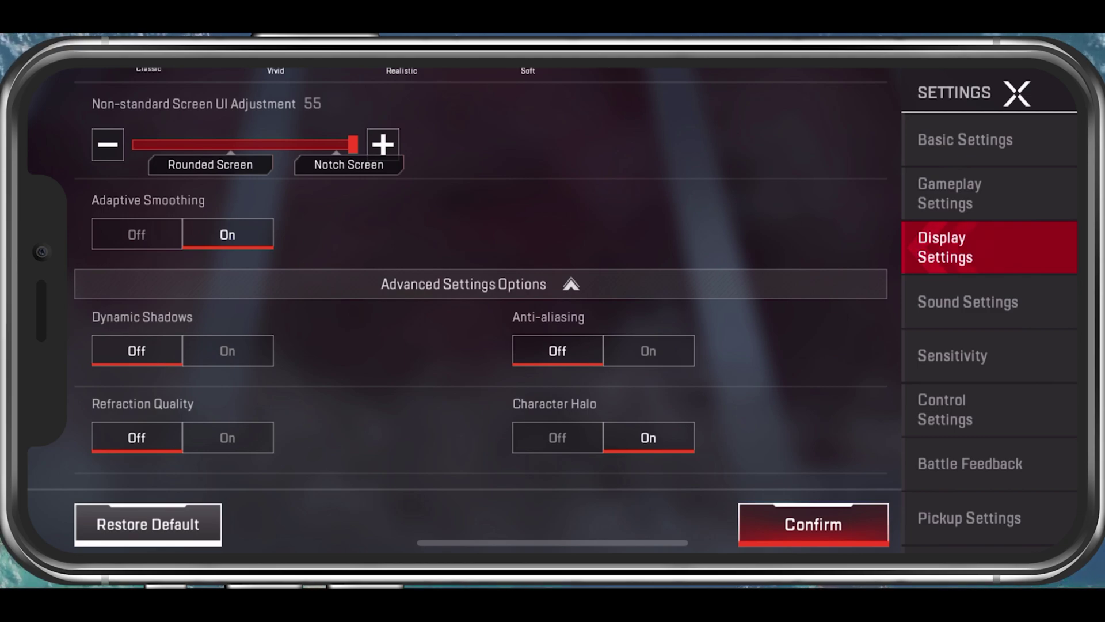
{"action": "left_click", "coordinate": [137, 234]}
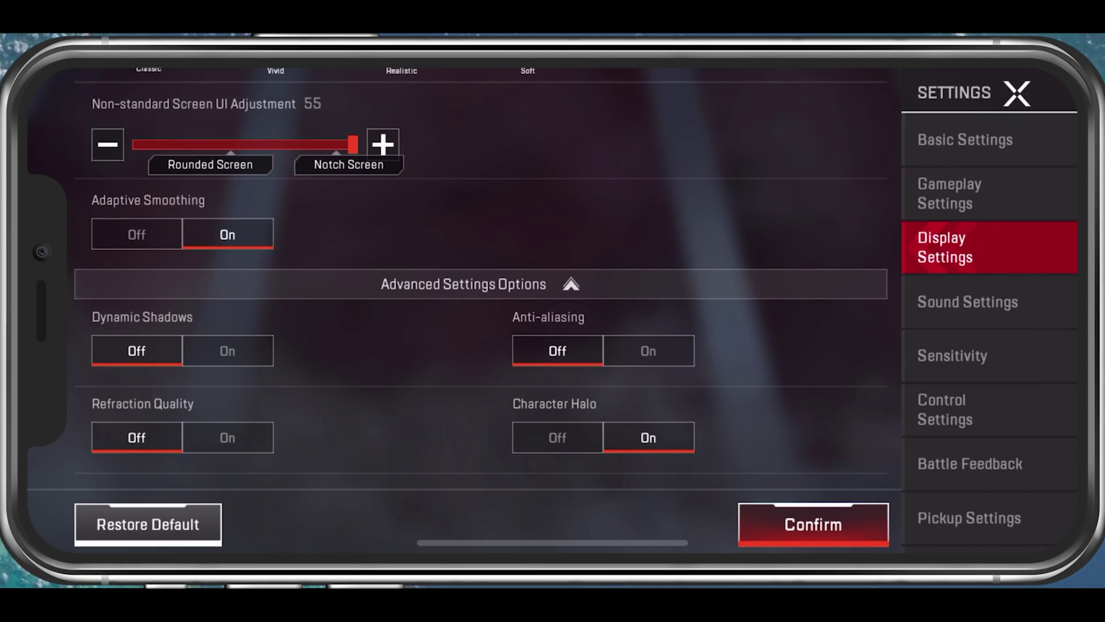
{"action": "left_click", "coordinate": [814, 525]}
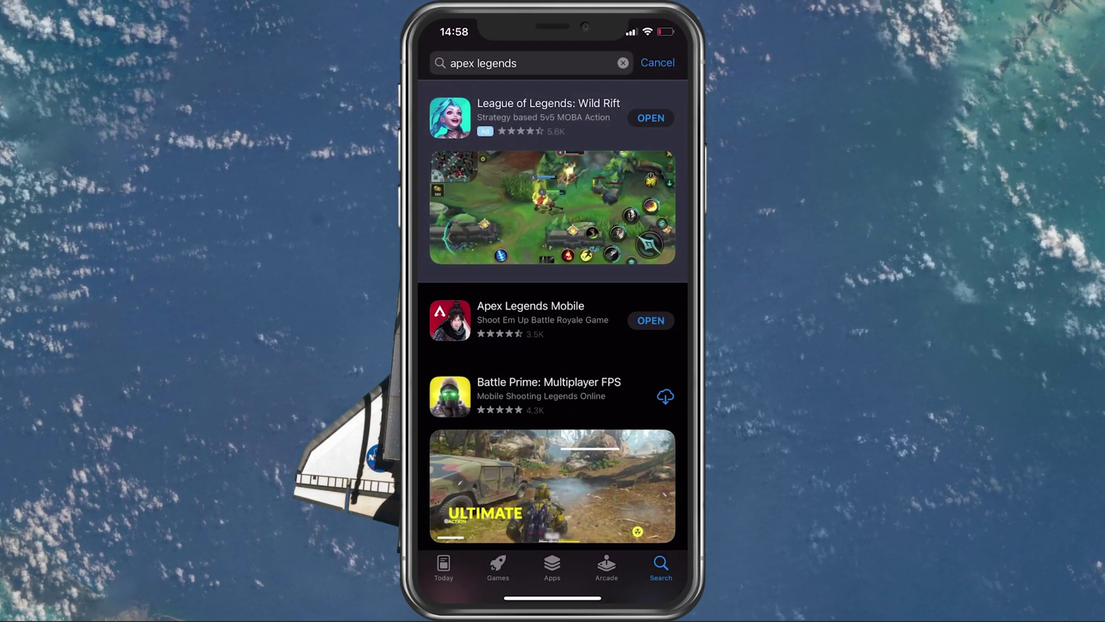
Open the Apex Legends Mobile store page and confirm it shows OPEN, not Update
{"action": "scroll", "coordinate": [553, 317], "scroll_direction": "down", "scroll_amount": 5}
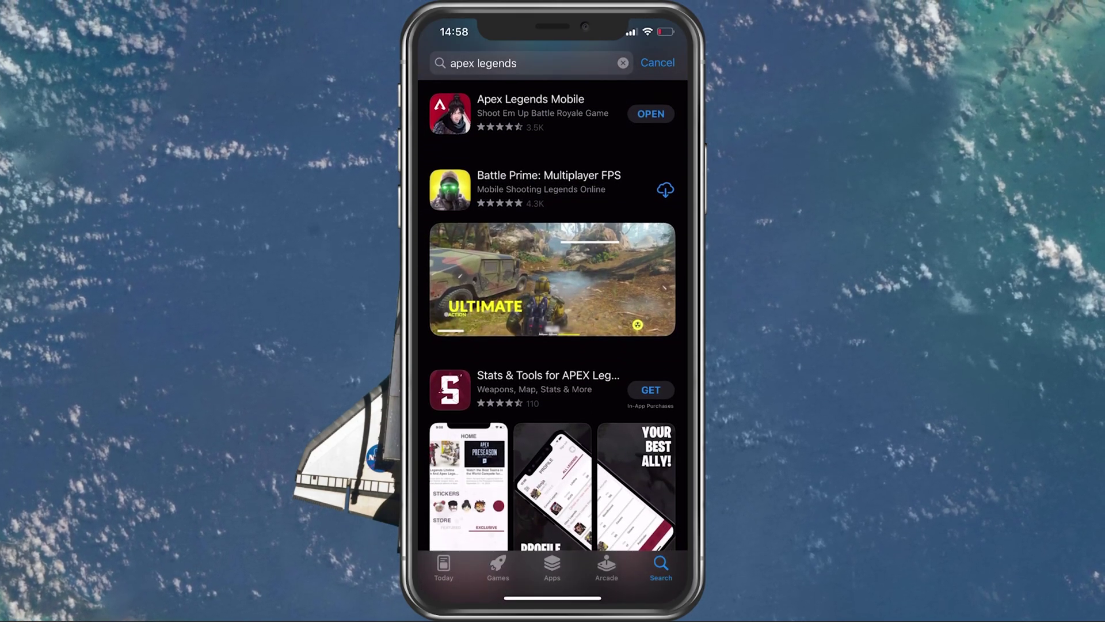
{"action": "left_click", "coordinate": [530, 114]}
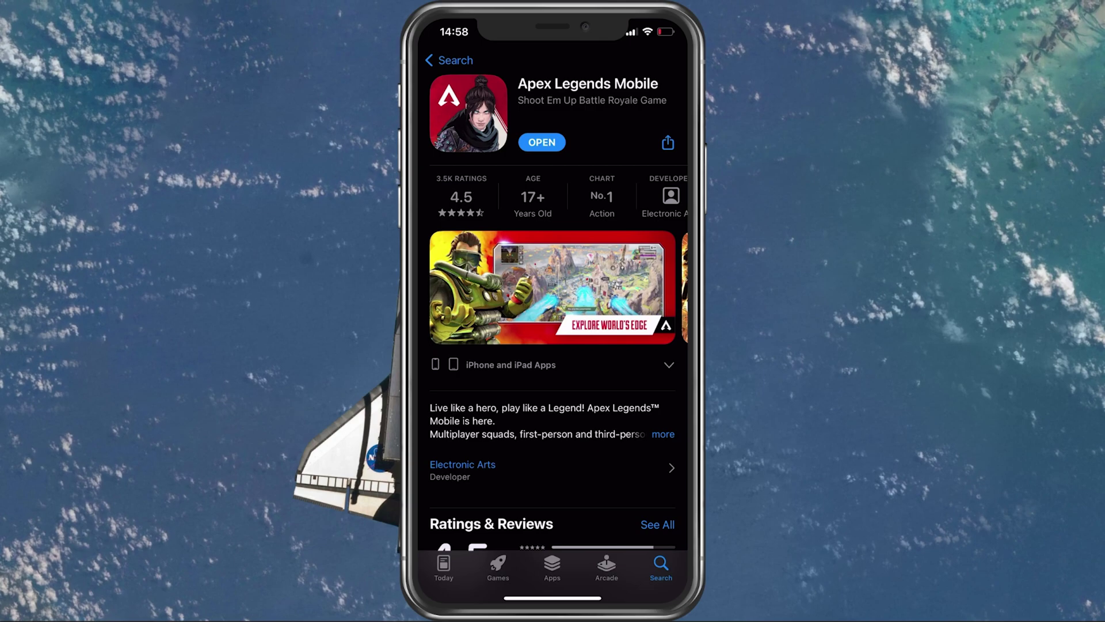
{"action": "scroll", "coordinate": [552, 345], "scroll_direction": "down", "scroll_amount": 5}
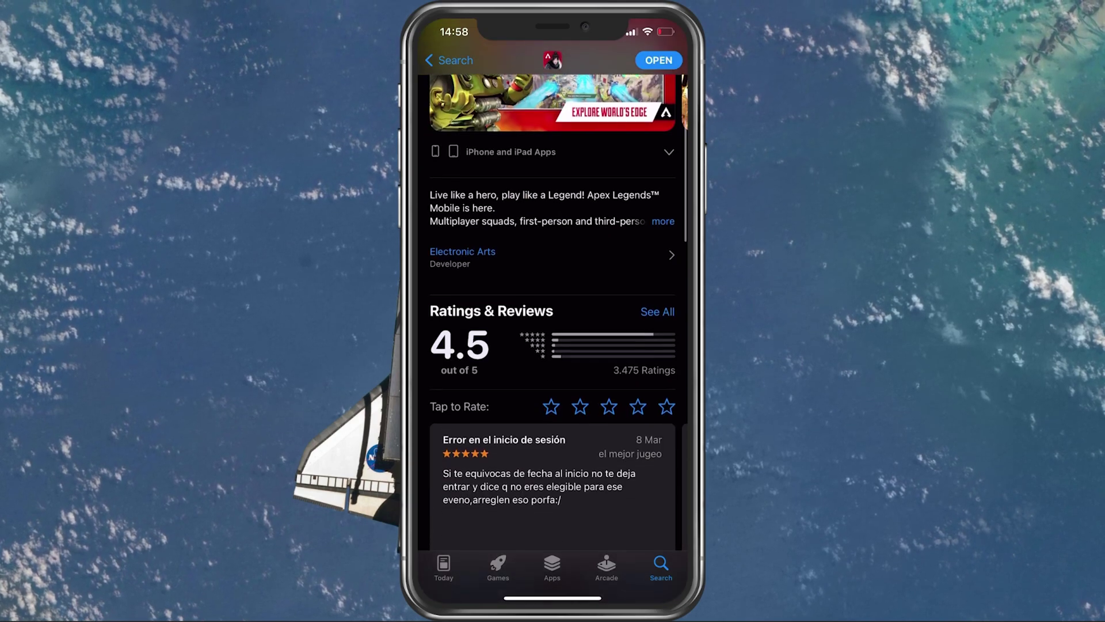
{"action": "scroll", "coordinate": [552, 346], "scroll_direction": "up", "scroll_amount": 4}
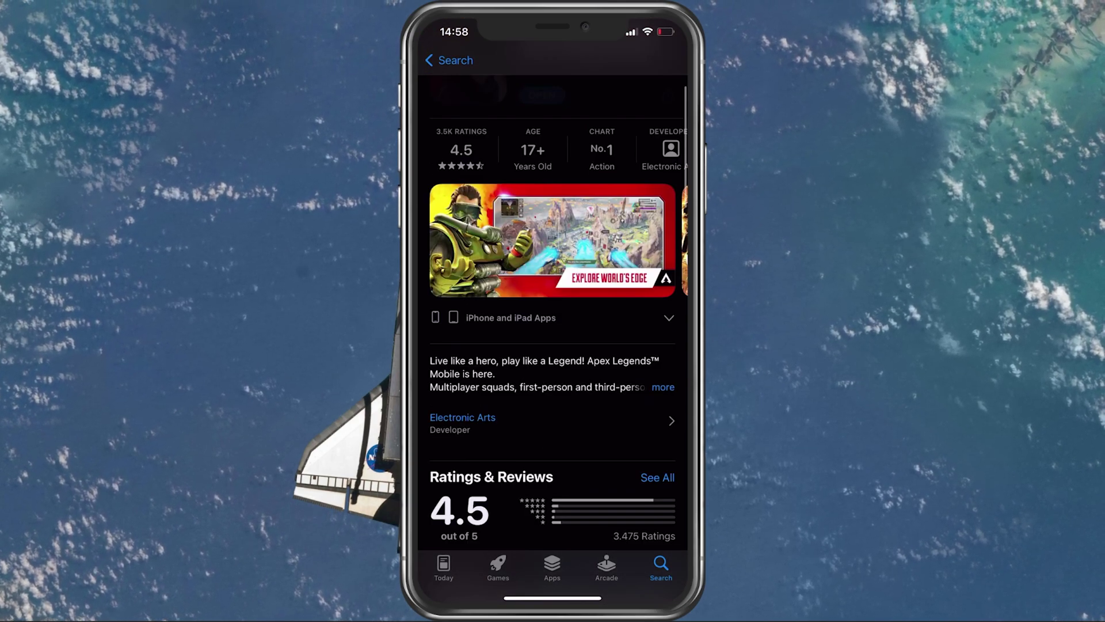
{"action": "scroll", "coordinate": [552, 346], "scroll_direction": "up", "scroll_amount": 2}
Leave the App Store and find iOS 15.4 (1.21 GB) under General > Software Update
{"action": "left_click_drag", "start_coordinate": [553, 597], "coordinate": [553, 403]}
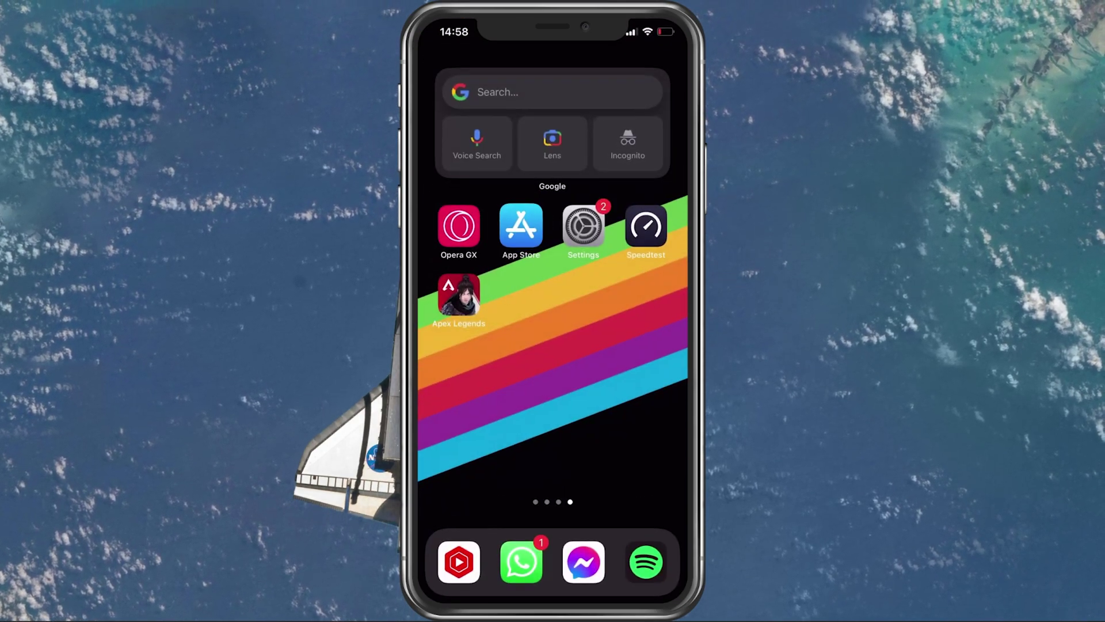
{"action": "left_click", "coordinate": [582, 222]}
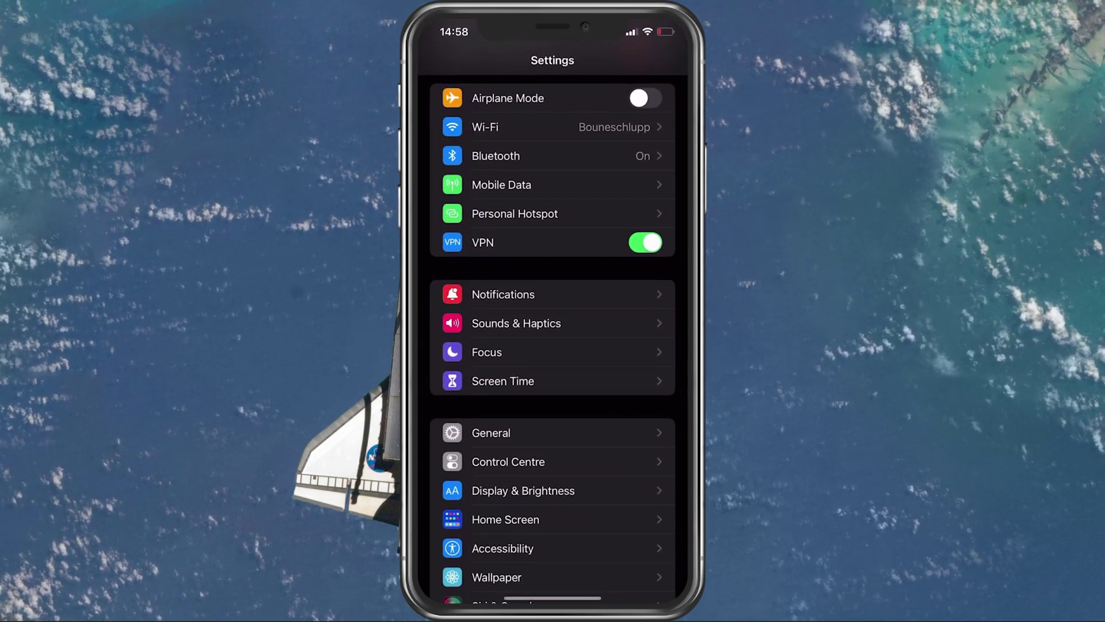
{"action": "scroll", "coordinate": [552, 345], "scroll_direction": "down", "scroll_amount": 5}
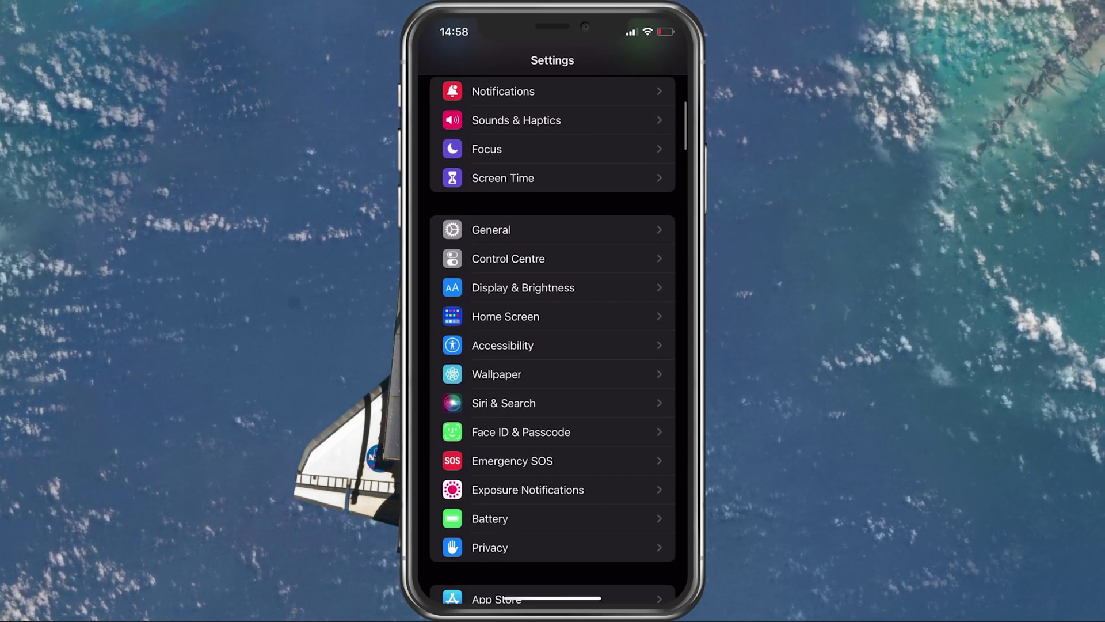
{"action": "left_click", "coordinate": [491, 229]}
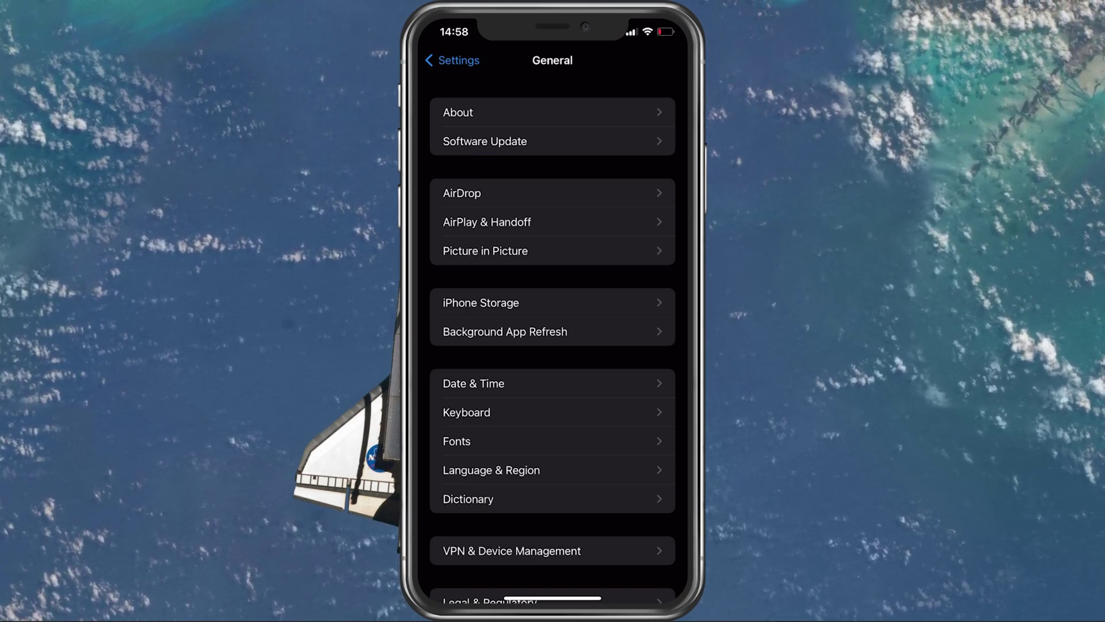
{"action": "left_click", "coordinate": [485, 141]}
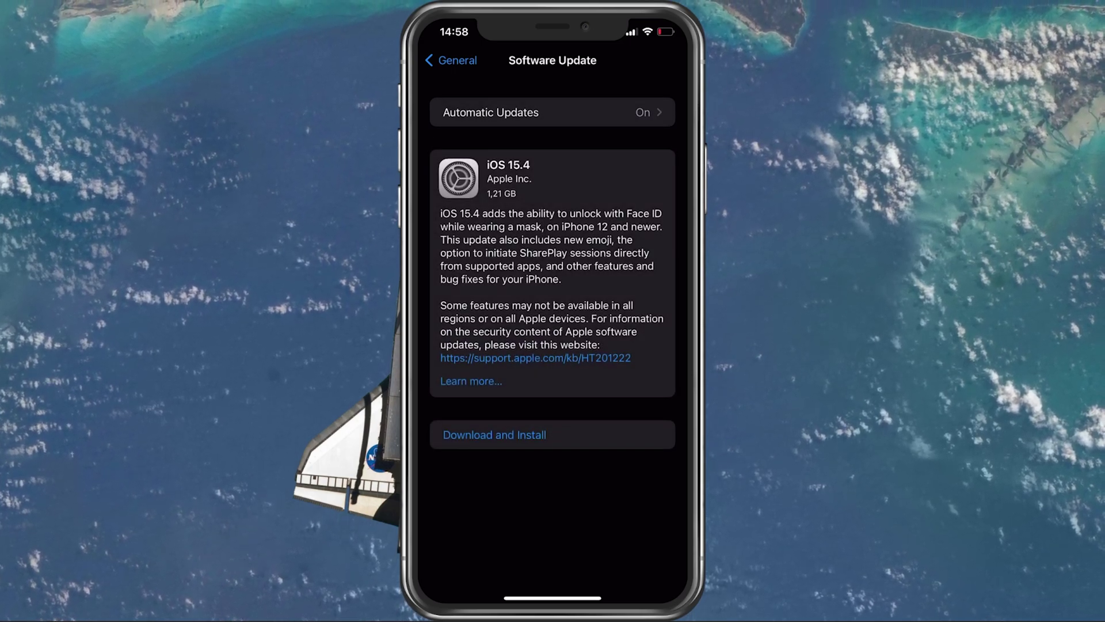
{"action": "scroll", "coordinate": [552, 311], "scroll_direction": "down", "scroll_amount": 5}
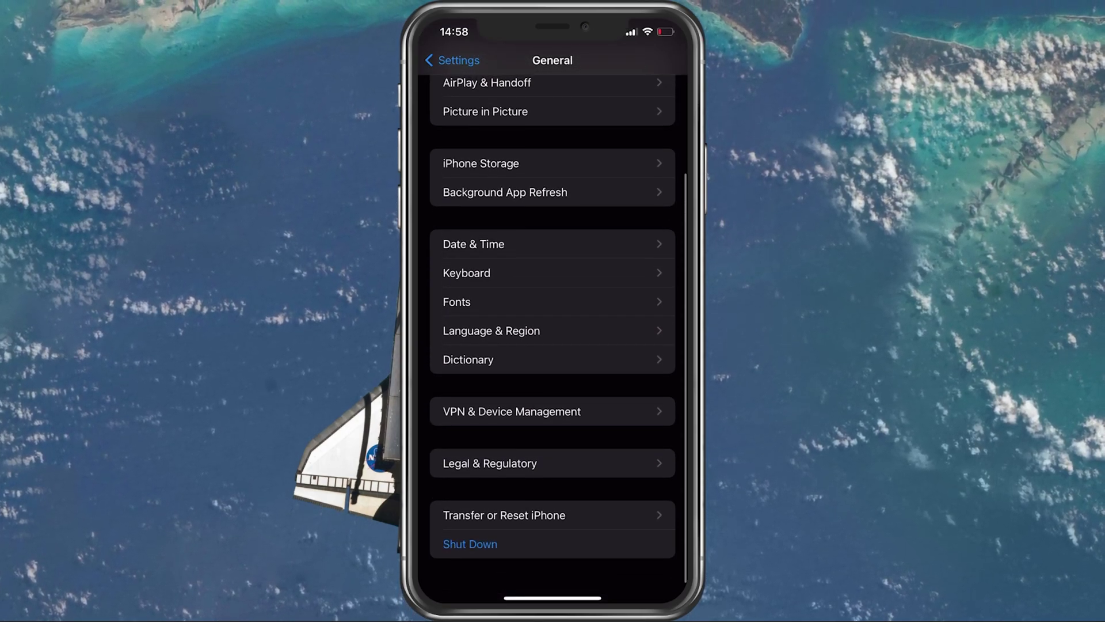
{"action": "left_click", "coordinate": [469, 543]}
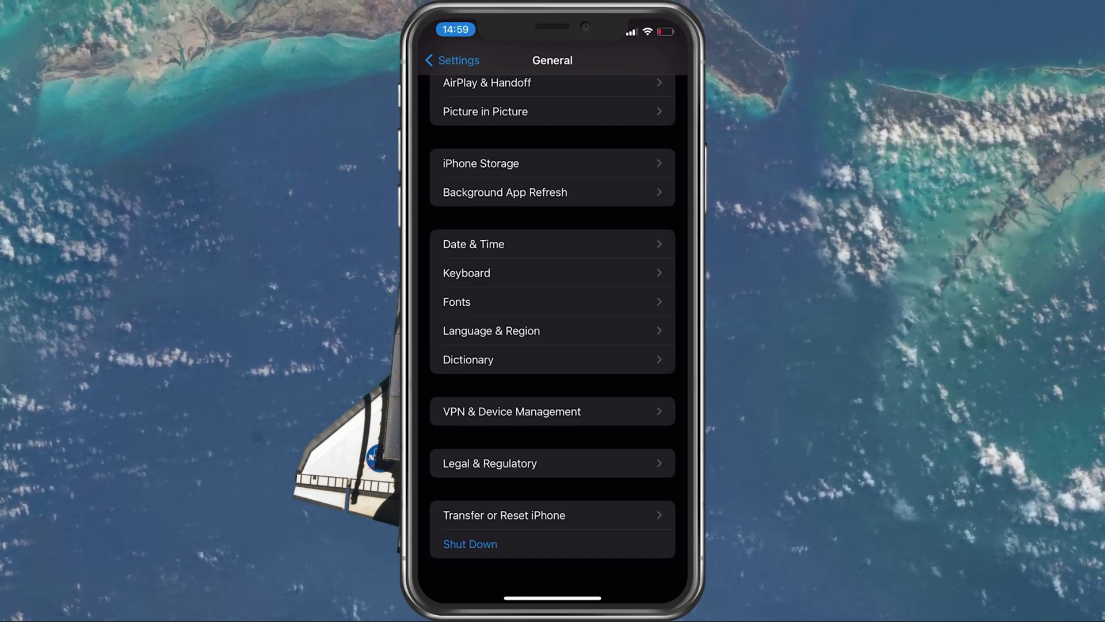
Check iPhone Storage for Apex Legends: 3,26 GB app plus 63,3 MB of data
{"action": "scroll", "coordinate": [552, 334], "scroll_direction": "up", "scroll_amount": 3}
{"action": "left_click", "coordinate": [480, 259]}
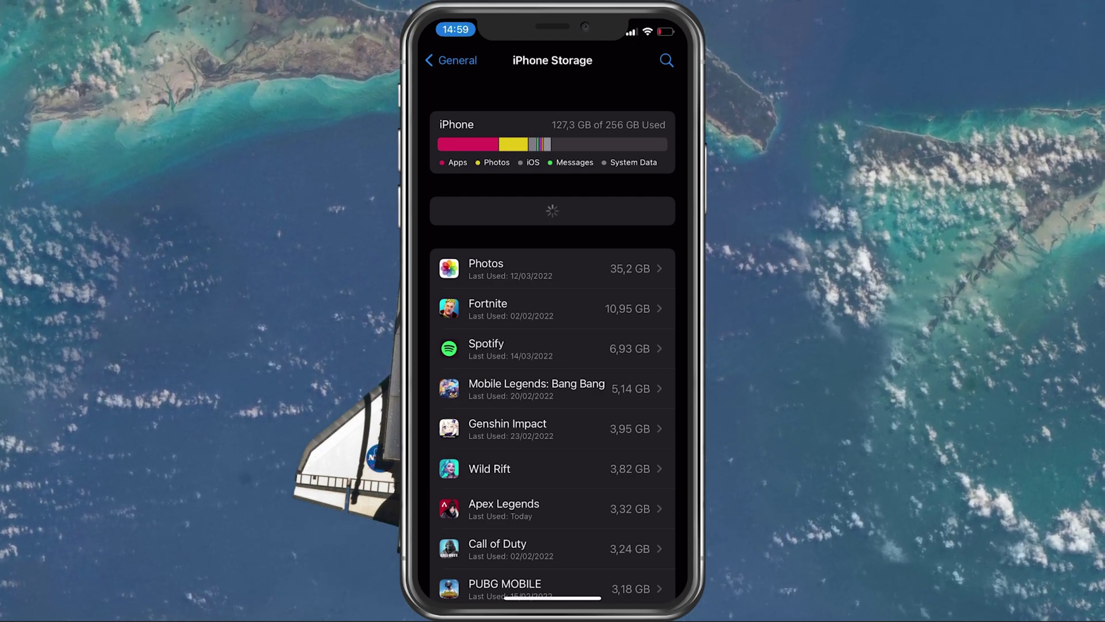
{"action": "left_click", "coordinate": [504, 508]}
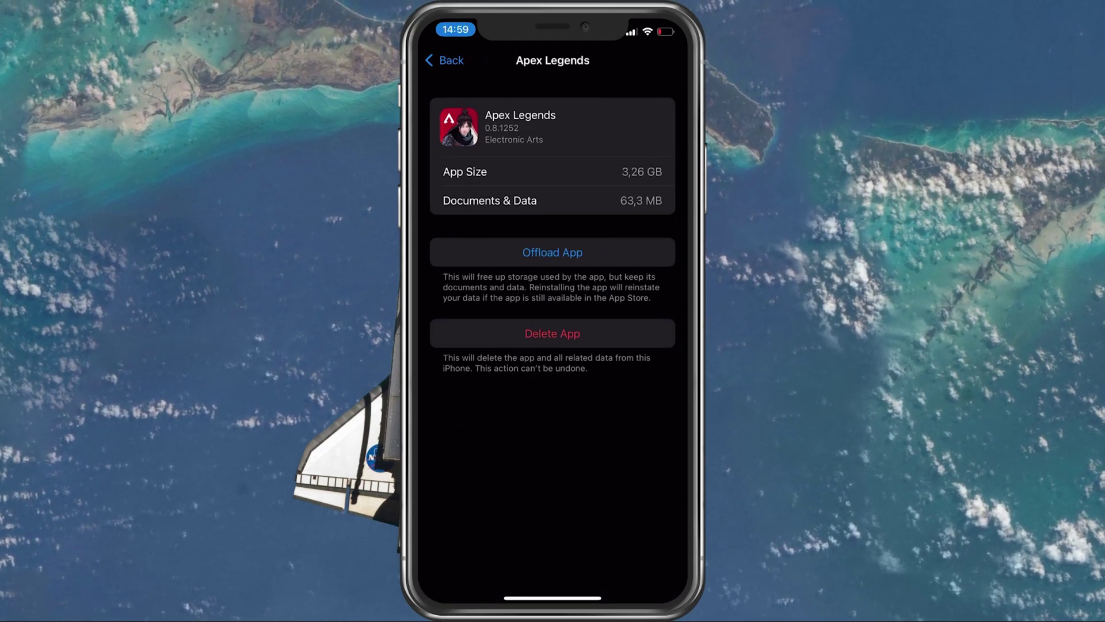